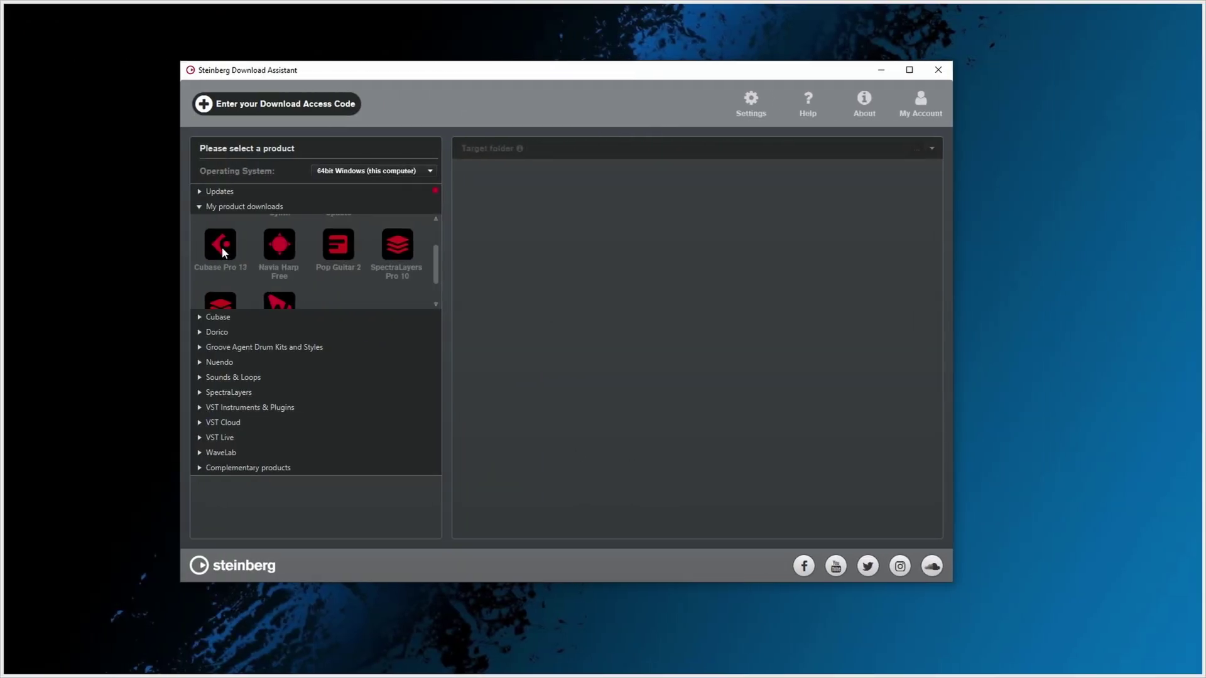
Show the Cubase Pro 13 downloads and scroll through the list of available items
click(221, 246)
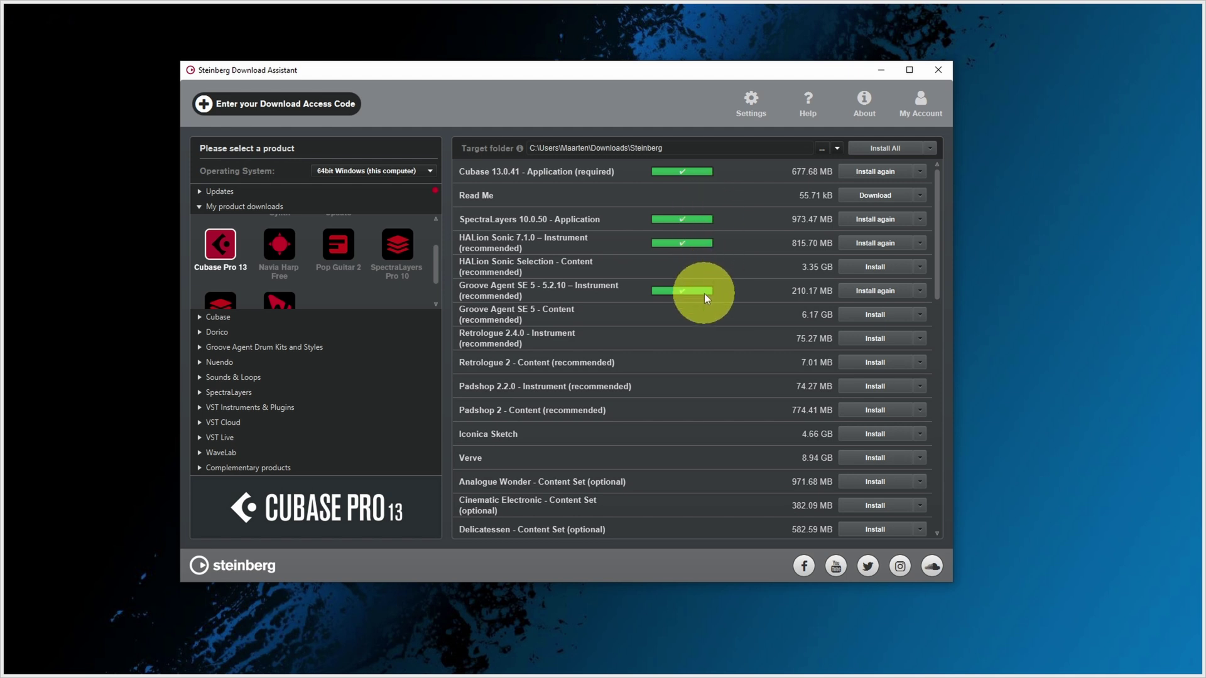
scroll(730, 374, down, 3)
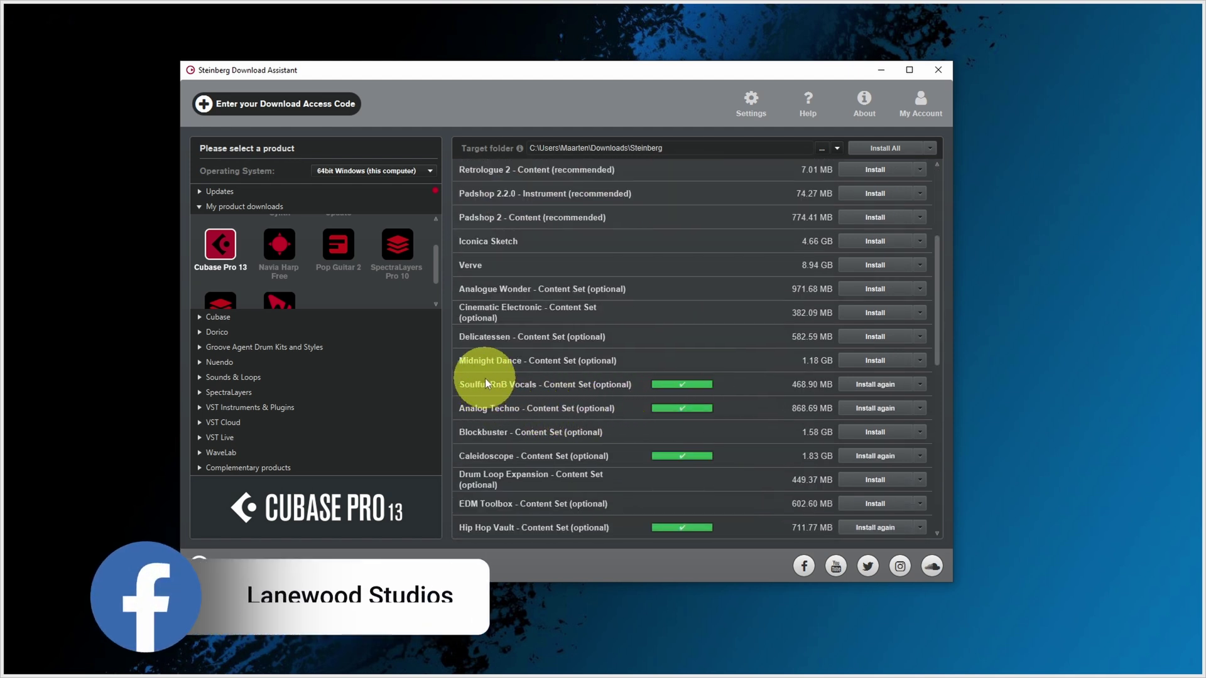
scroll(635, 377, down, 5)
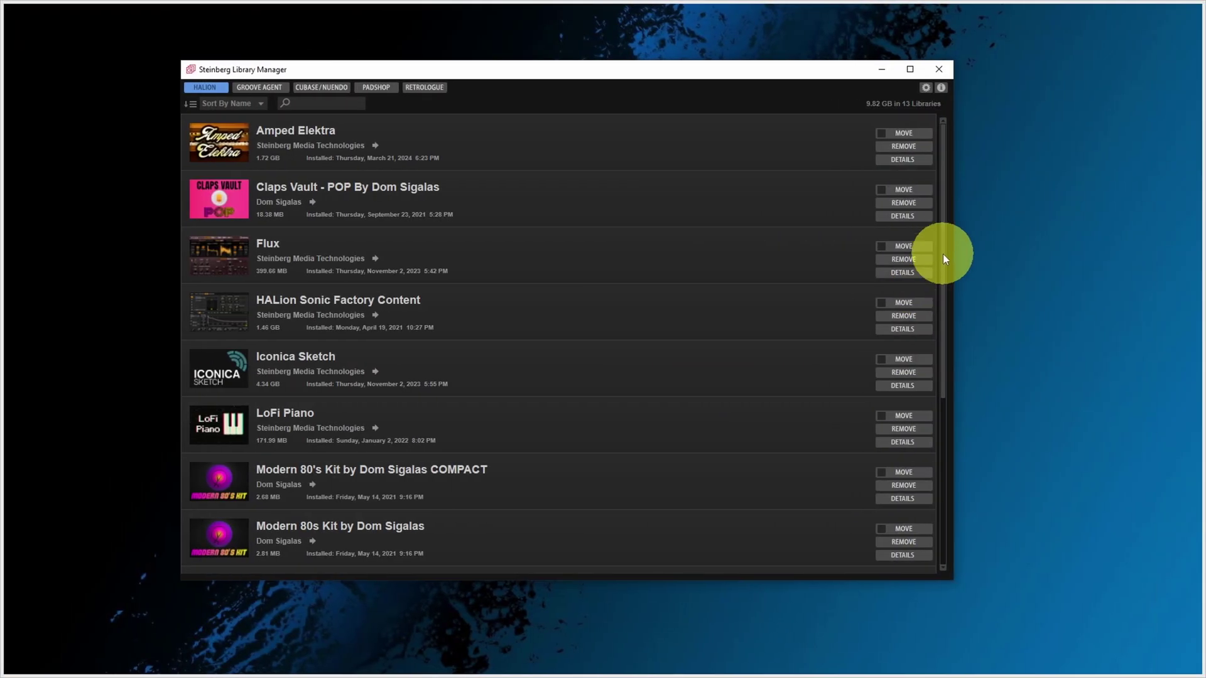
click(254, 88)
click(336, 87)
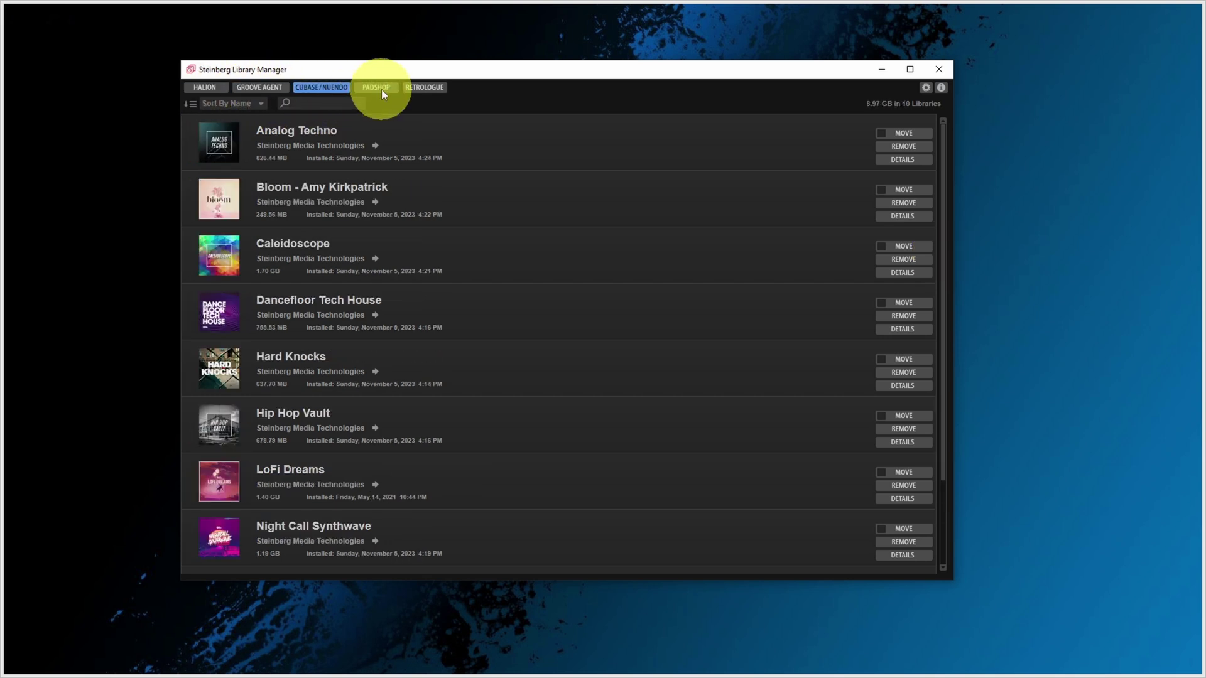
click(379, 88)
click(416, 89)
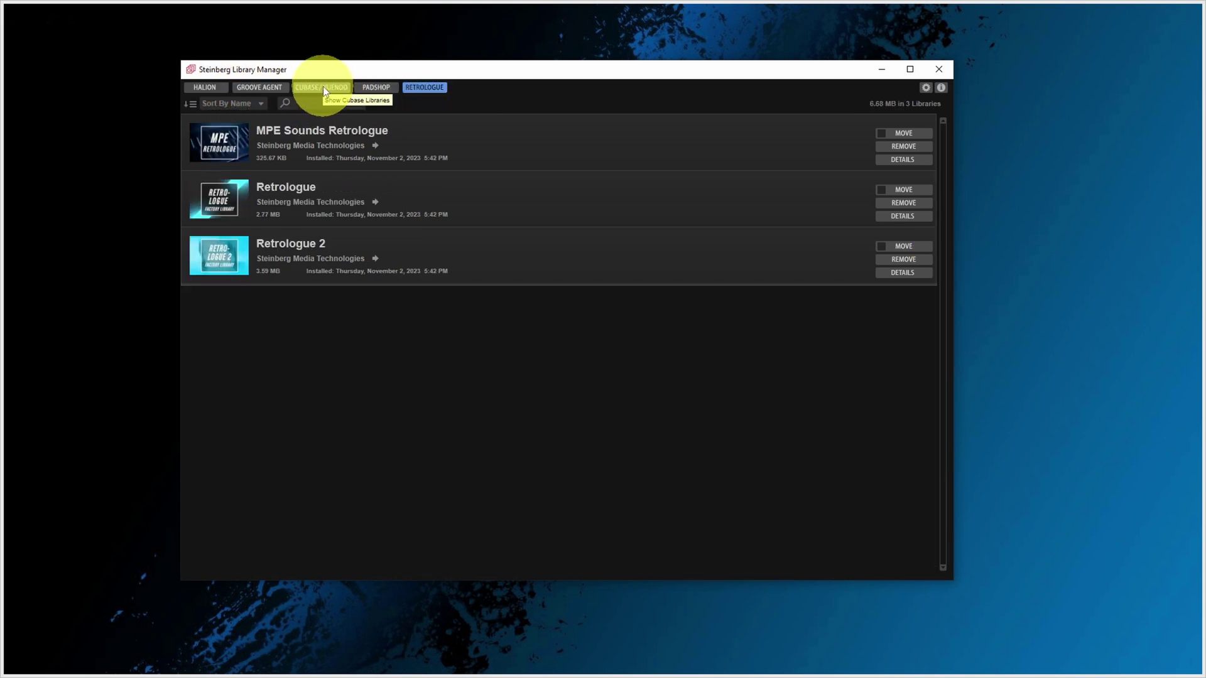
click(322, 88)
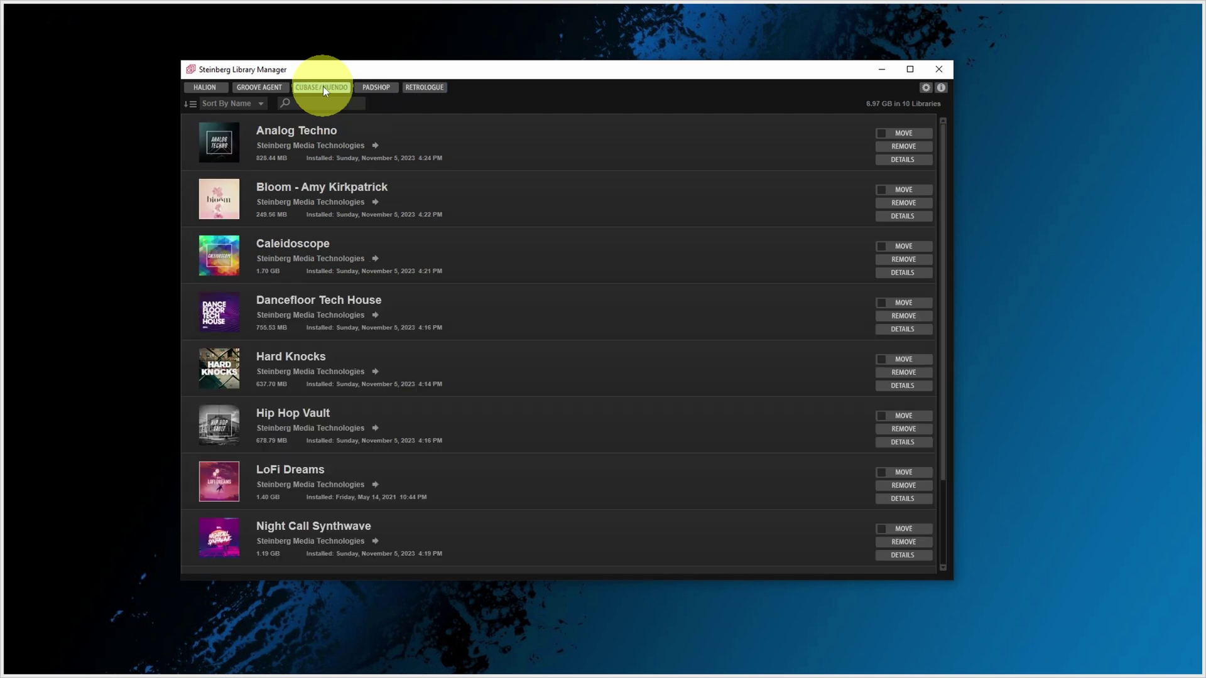
click(206, 88)
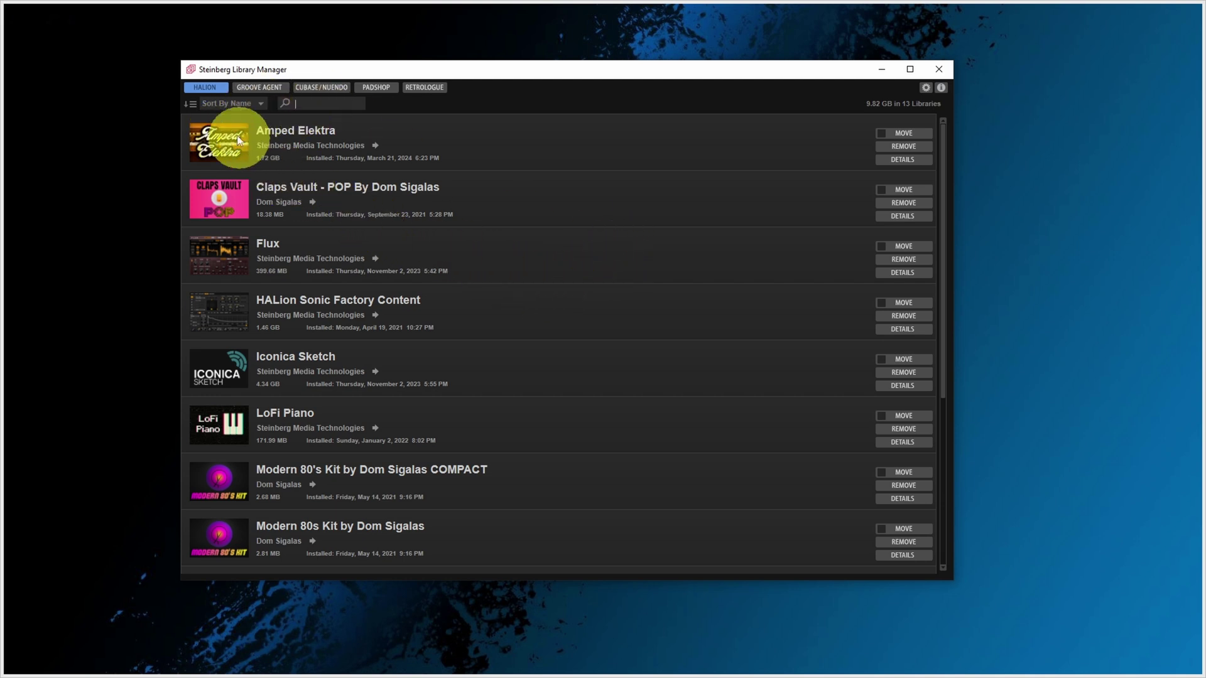
click(257, 105)
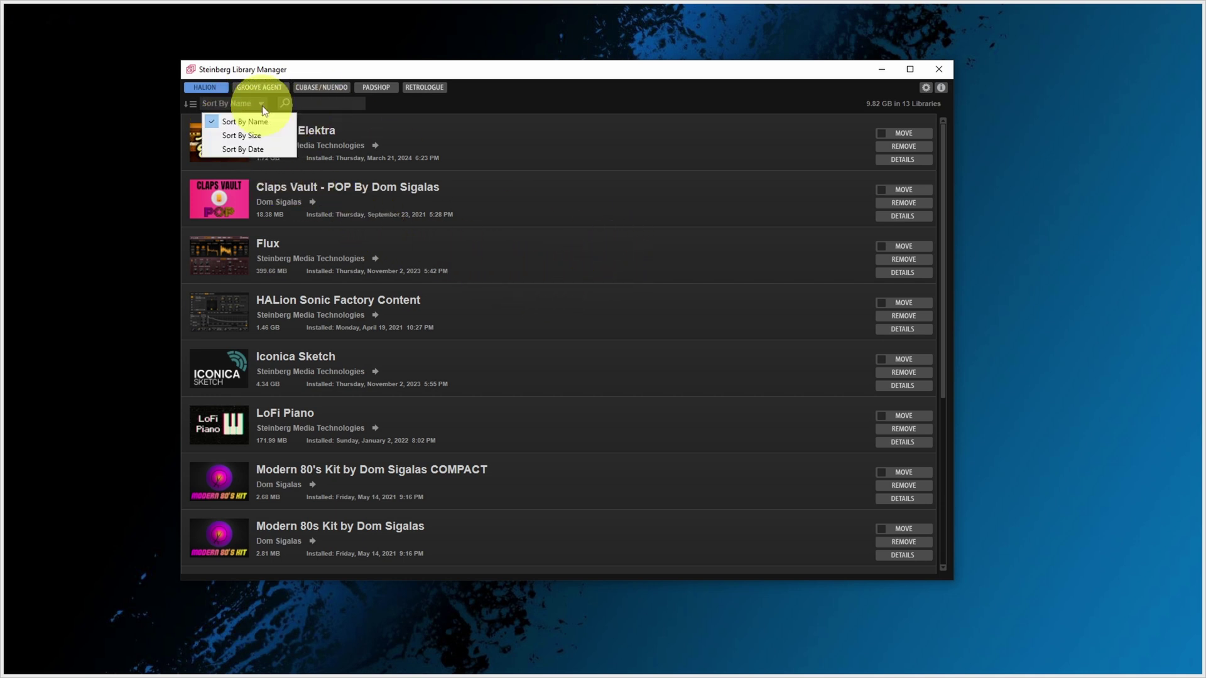
click(536, 119)
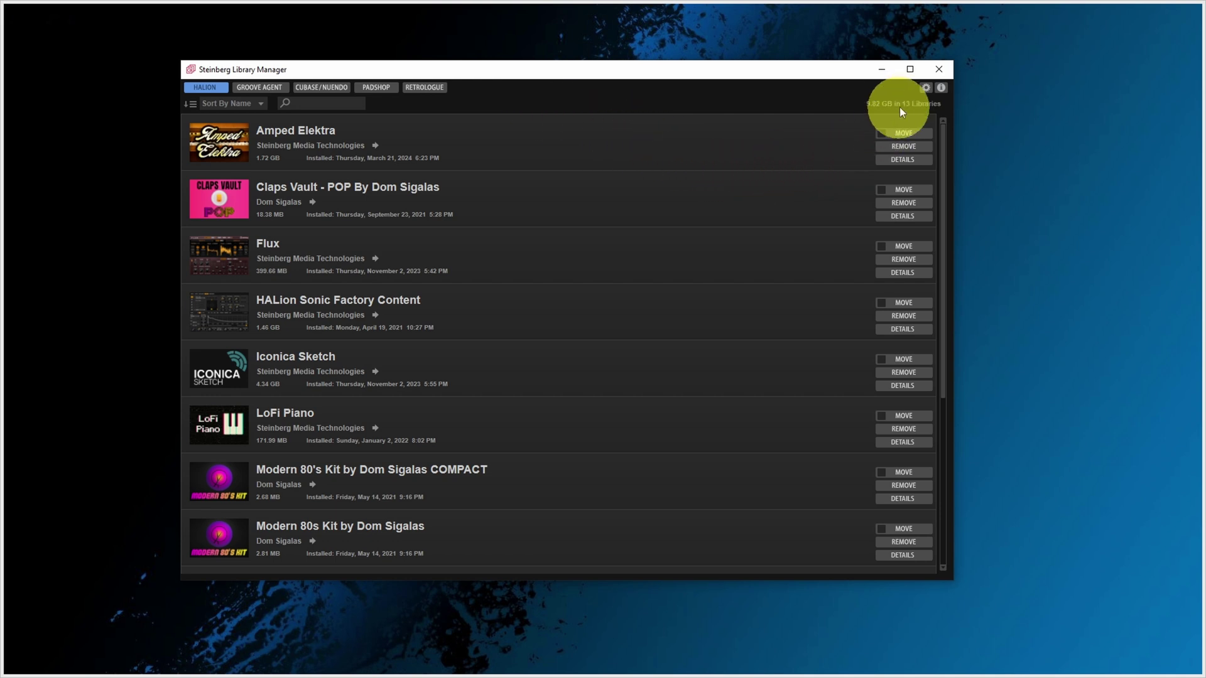
click(925, 88)
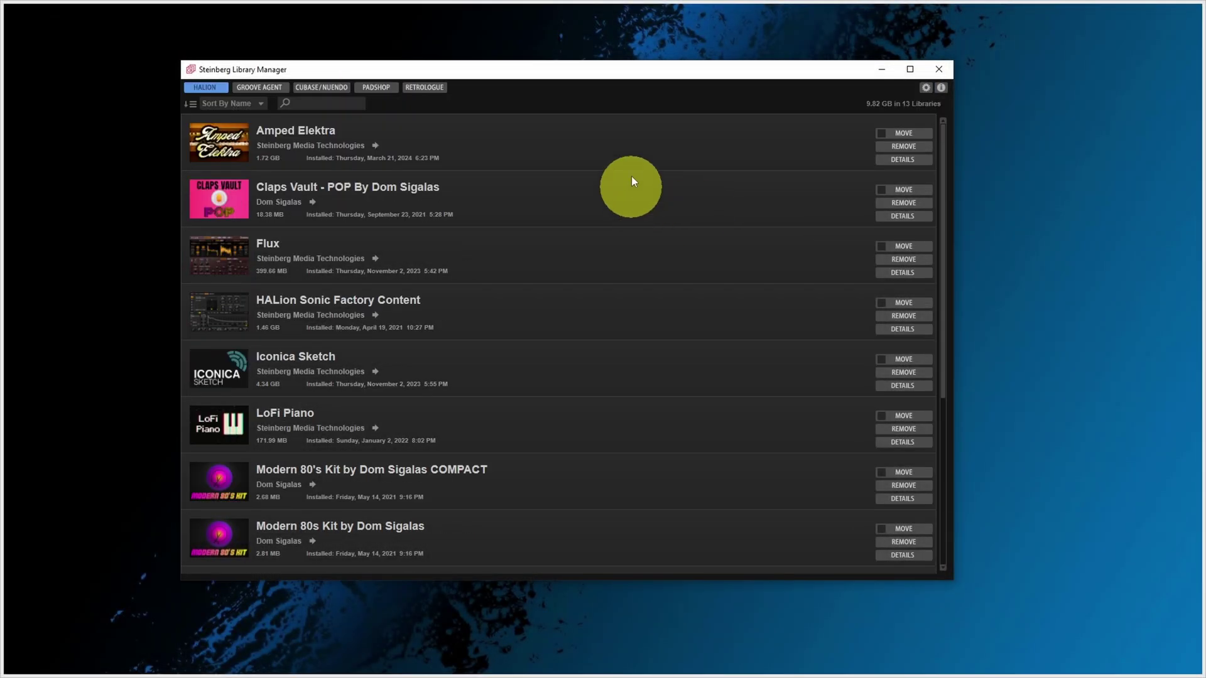
scroll(856, 268, down, 4)
scroll(855, 267, up, 5)
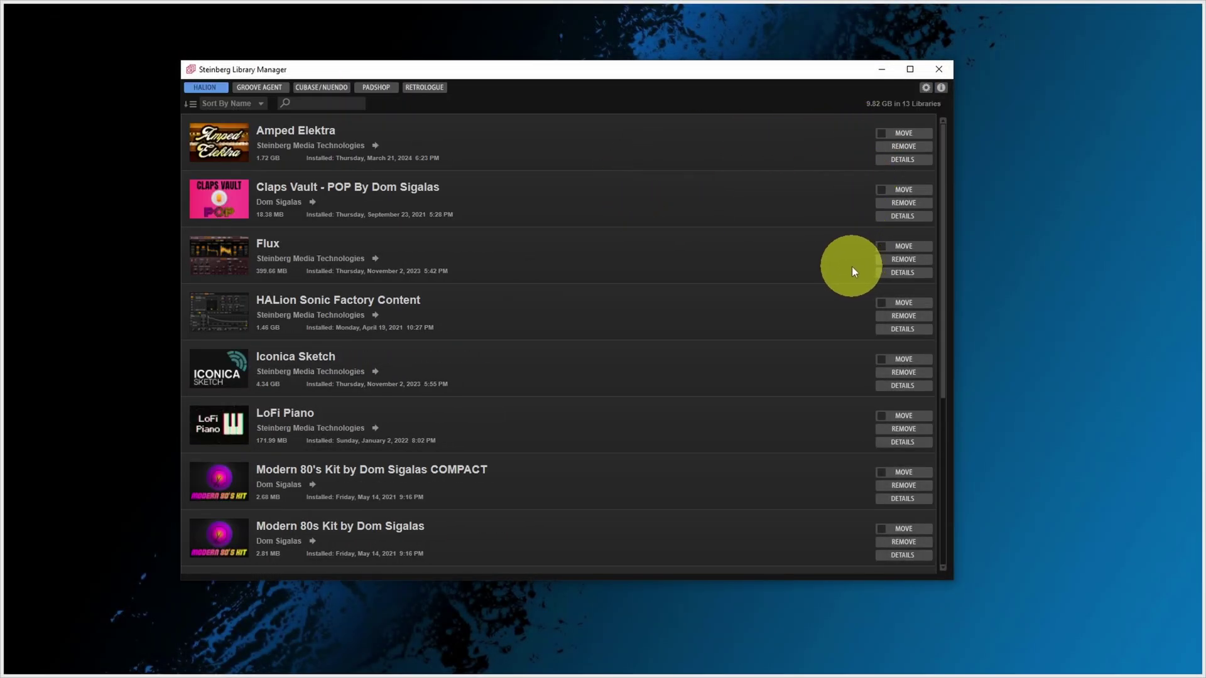
Move Claps Vault - POP into a newly created folder E:\HalionSonicLibs\TEST
click(901, 217)
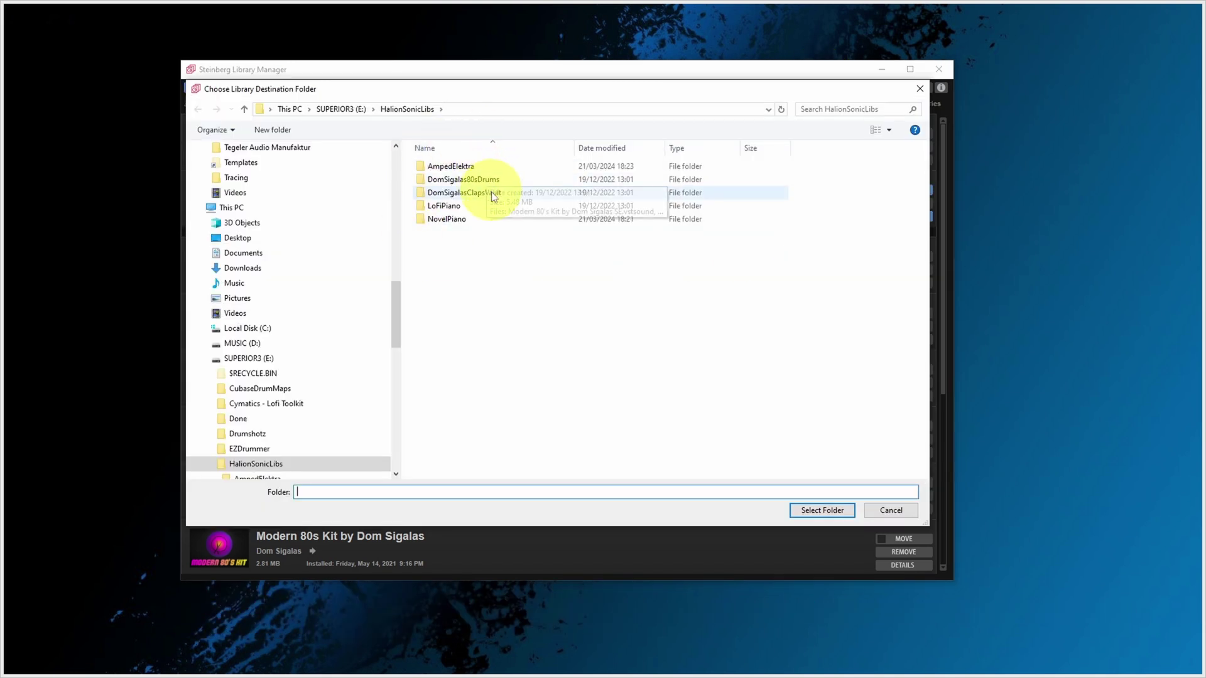
click(272, 130)
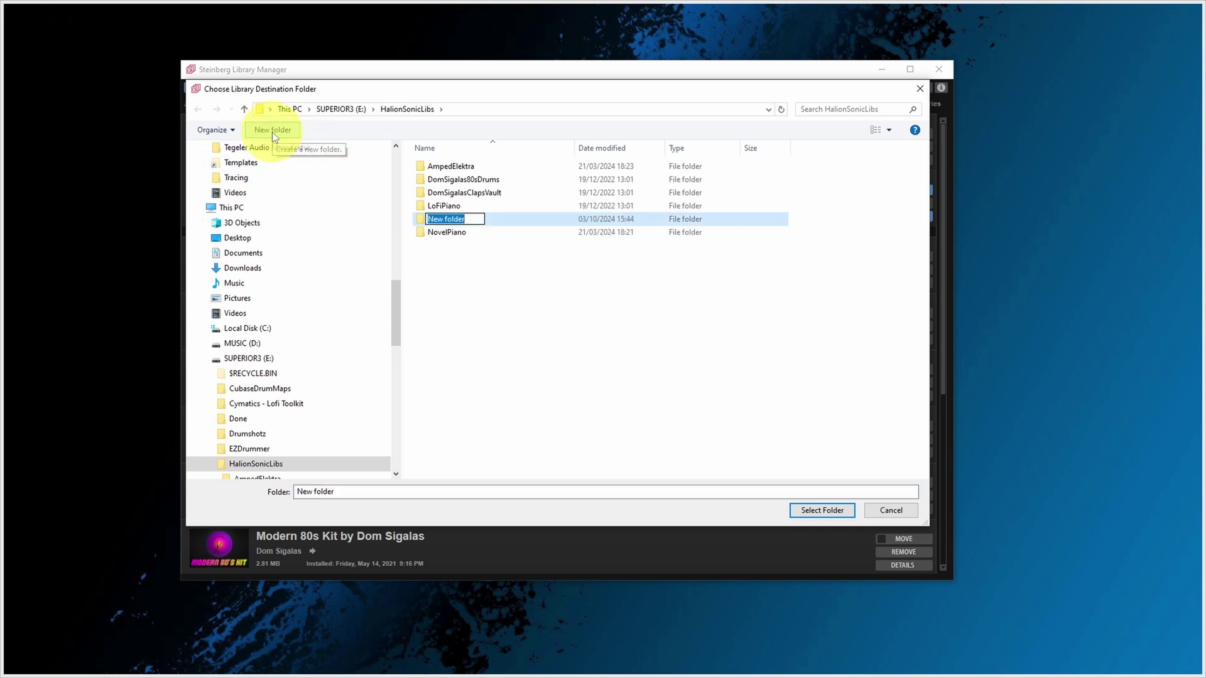
text(TEST)
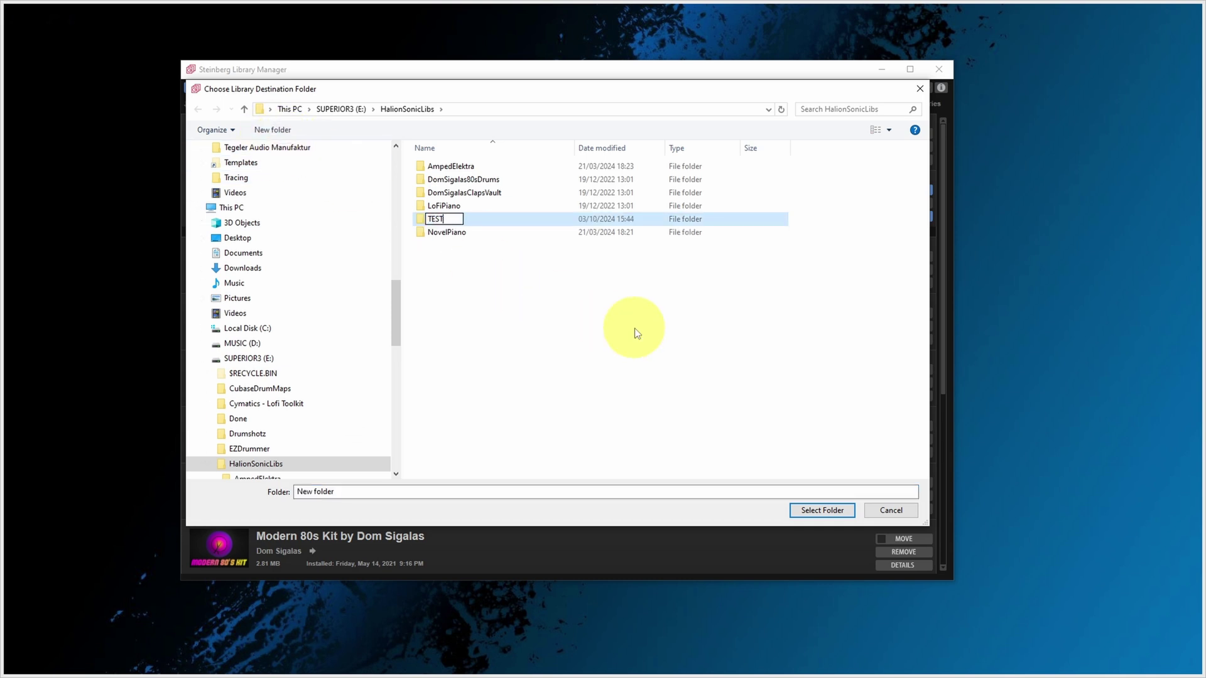
click(822, 510)
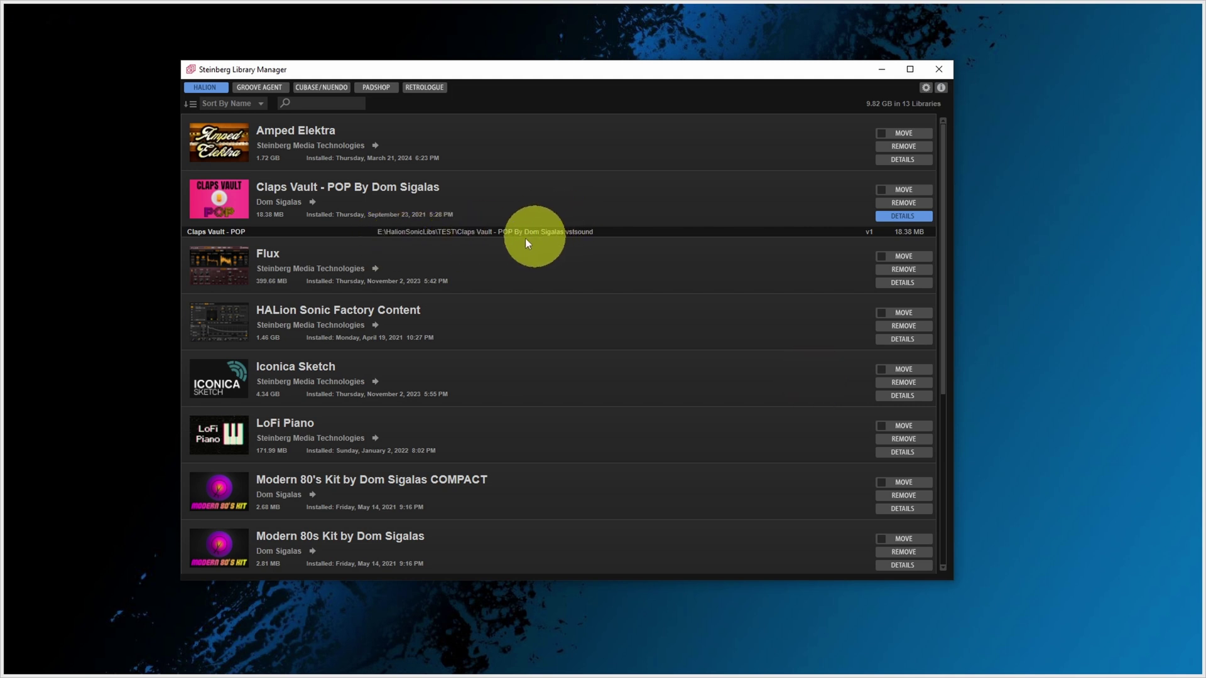
Confirm in File Explorer the .vstsound file sits in TEST and DomSigalasClapsVault is empty, then minimize
click(446, 232)
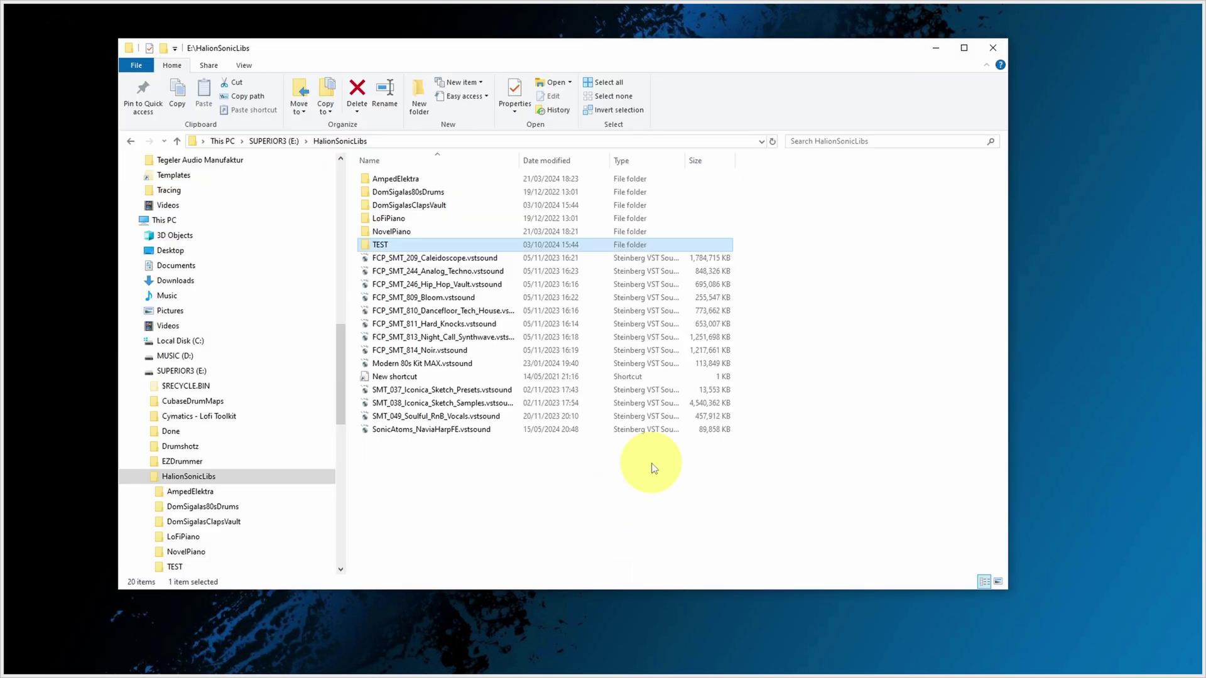
double_click(377, 245)
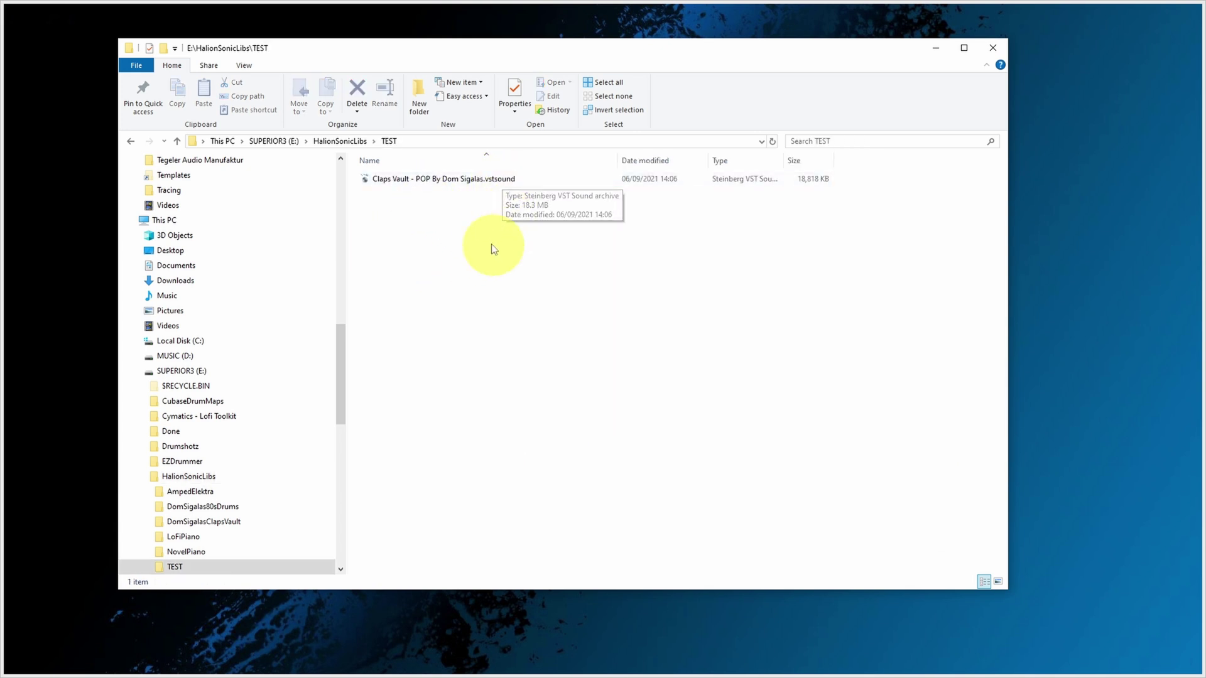
click(339, 140)
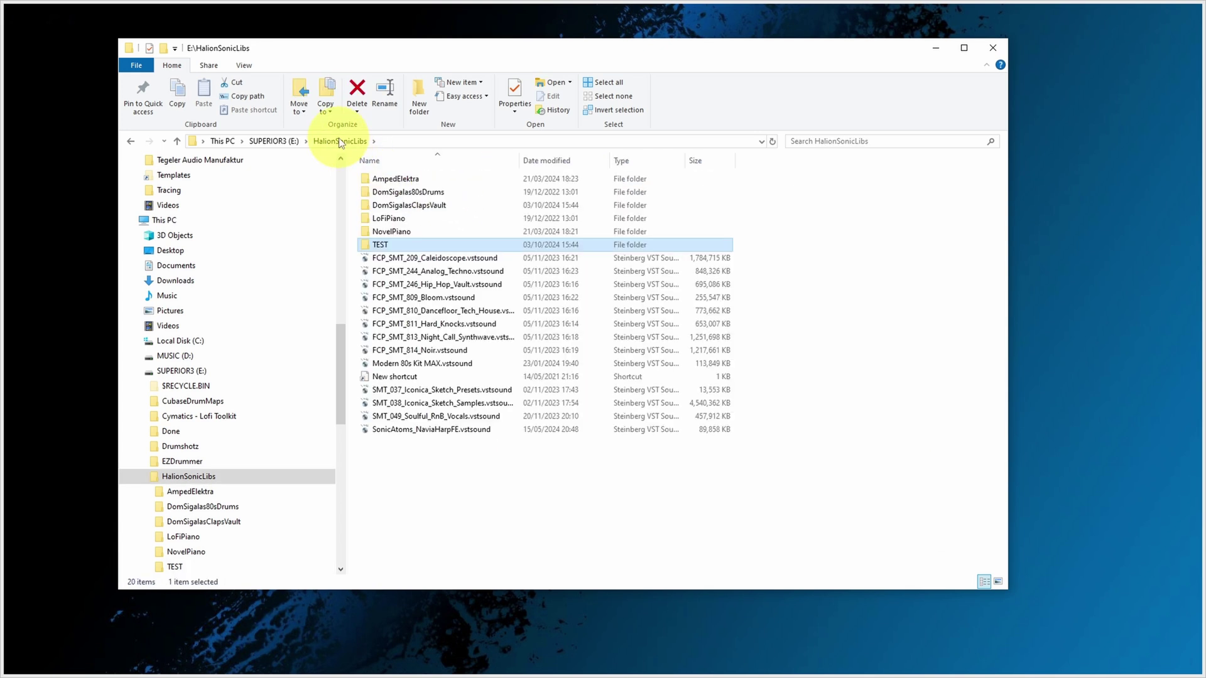
double_click(417, 206)
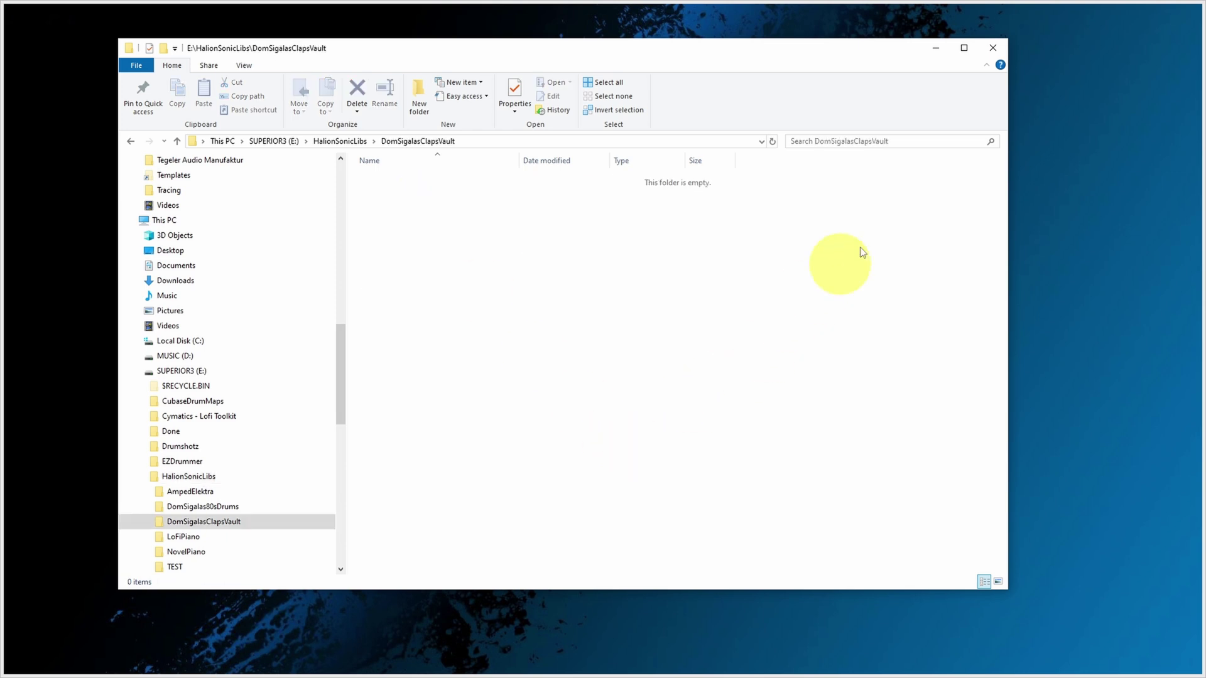
click(935, 48)
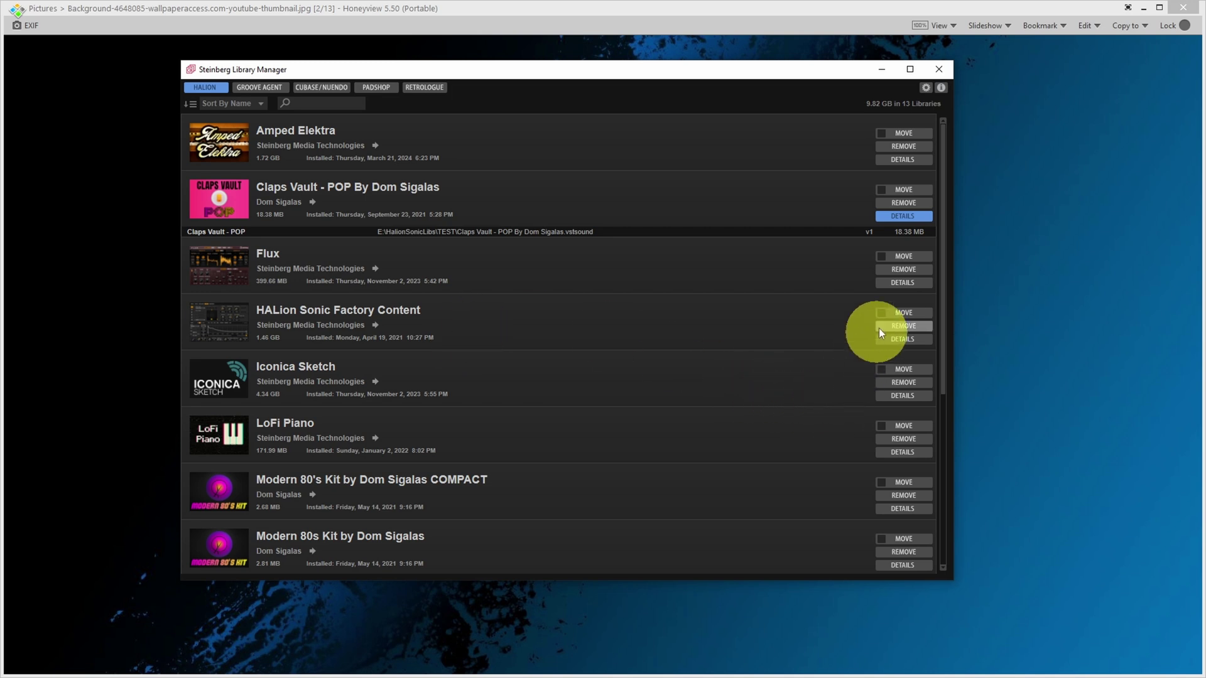
Mark Flux, HALion Sonic Factory Content, Iconica Sketch and LoFi Piano for moving and start the move
click(882, 256)
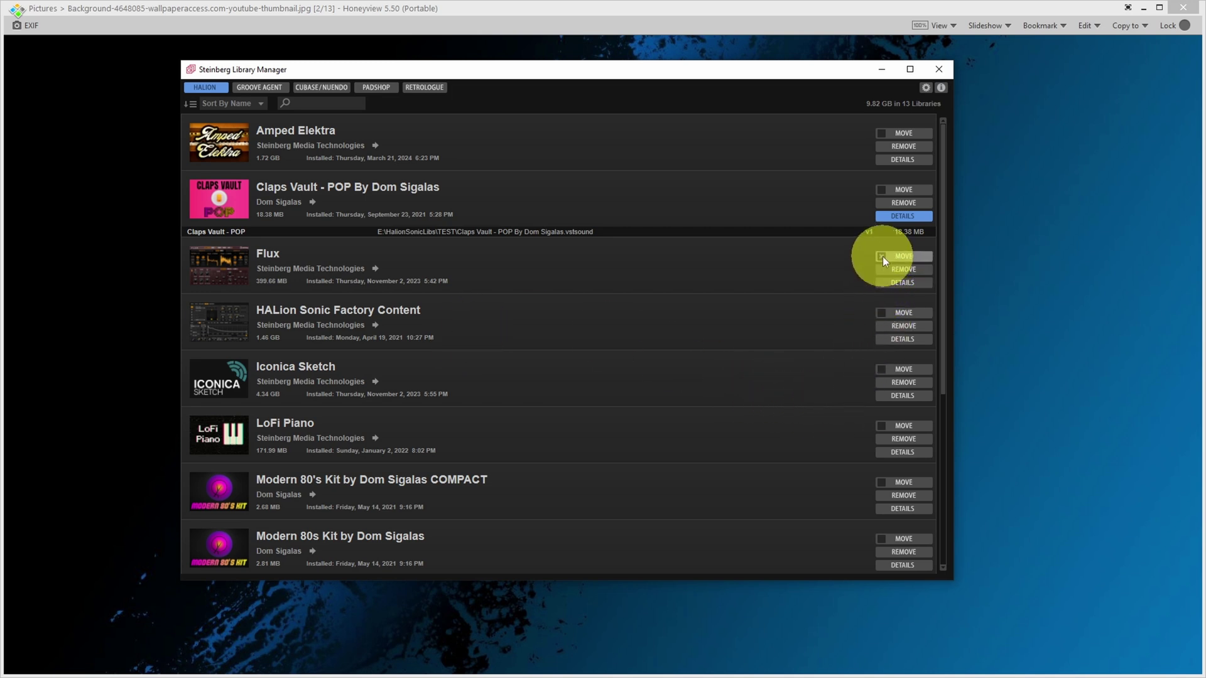
click(881, 312)
click(881, 369)
click(881, 426)
click(907, 261)
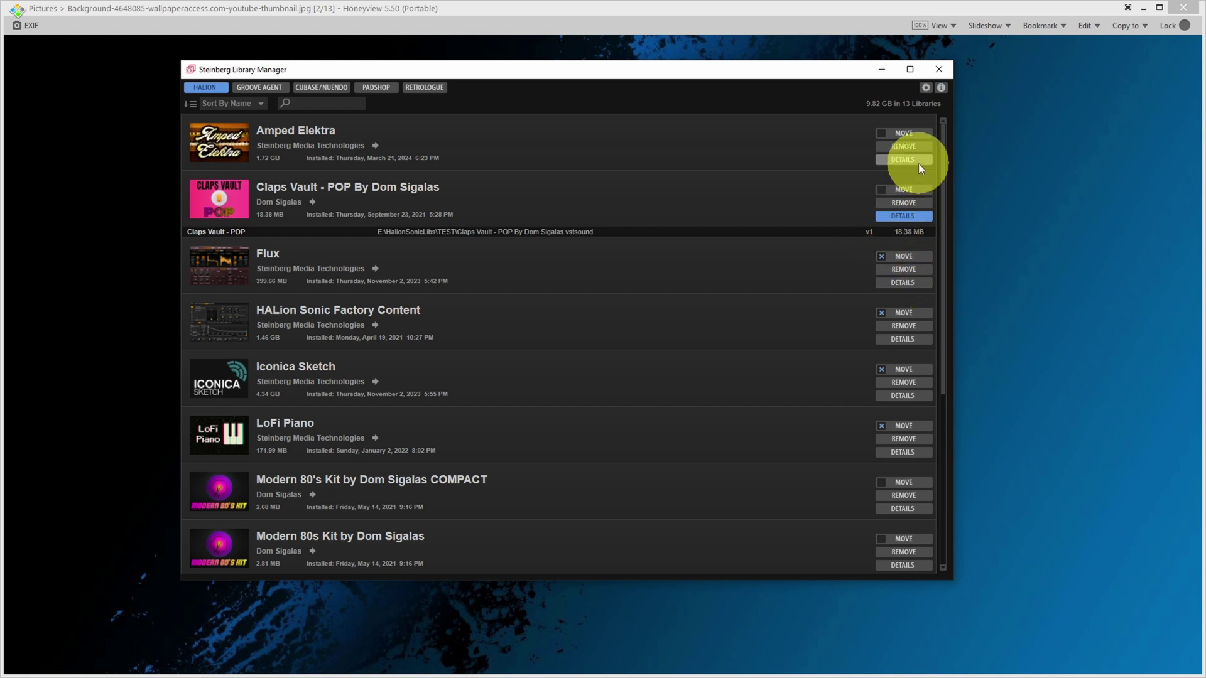
Mark all HALion libraries for moving at once, check the Groove Agent list, and start the move again
alt+click(881, 134)
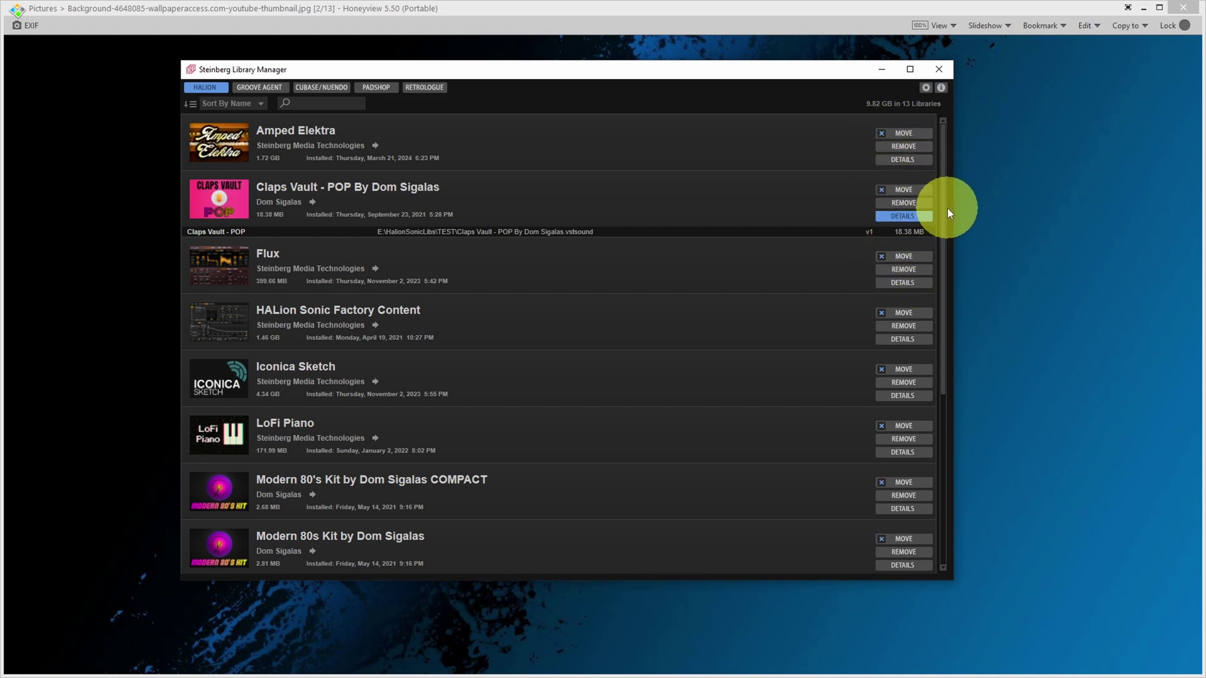
mouse_move(945, 207)
mouse_down()
mouse_move(930, 348)
mouse_move(978, 210)
mouse_move(961, 189)
mouse_up()
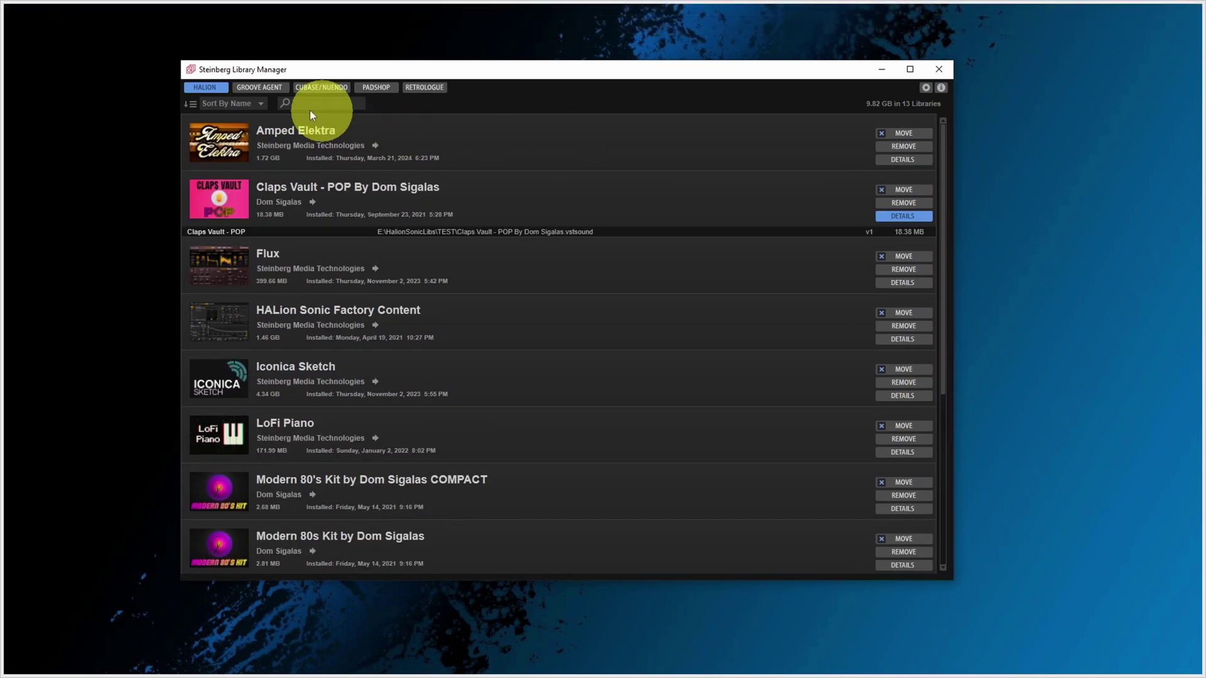
click(259, 88)
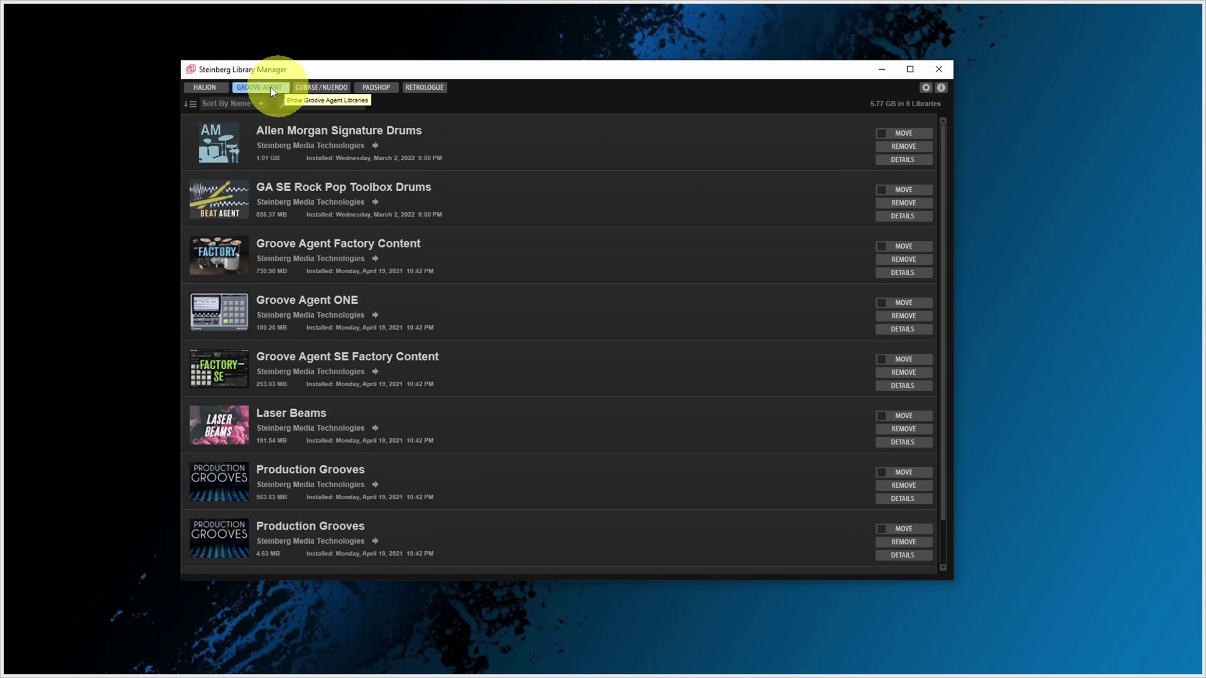
click(208, 88)
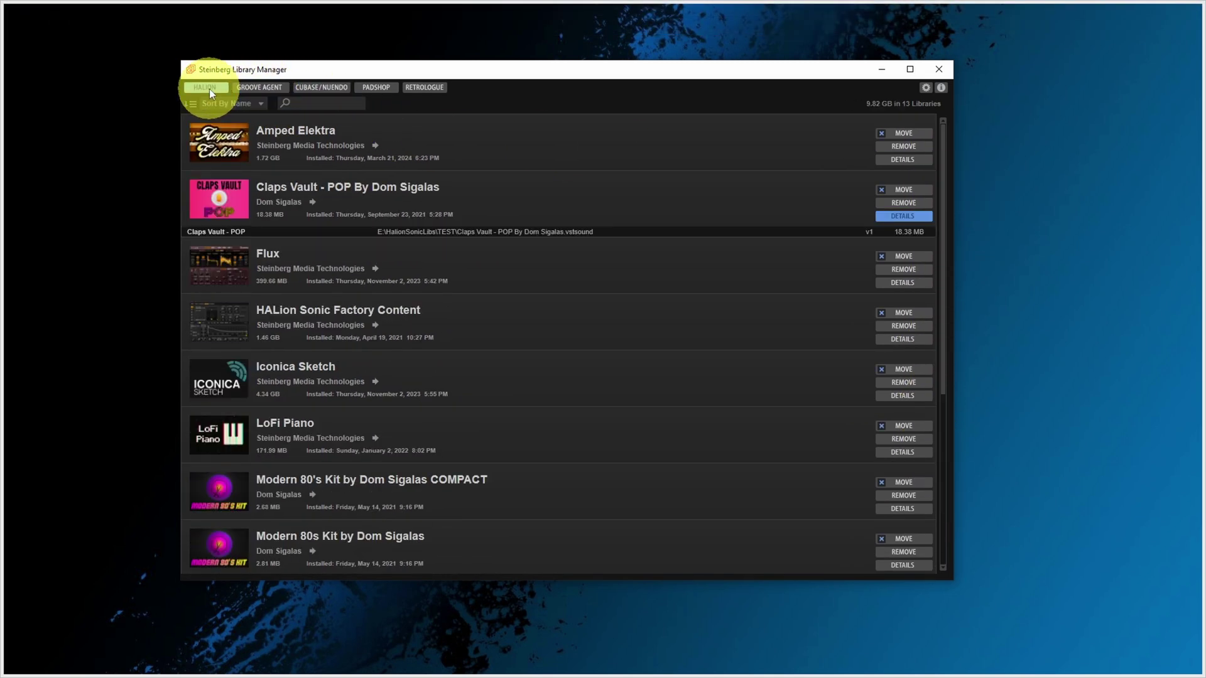
click(903, 133)
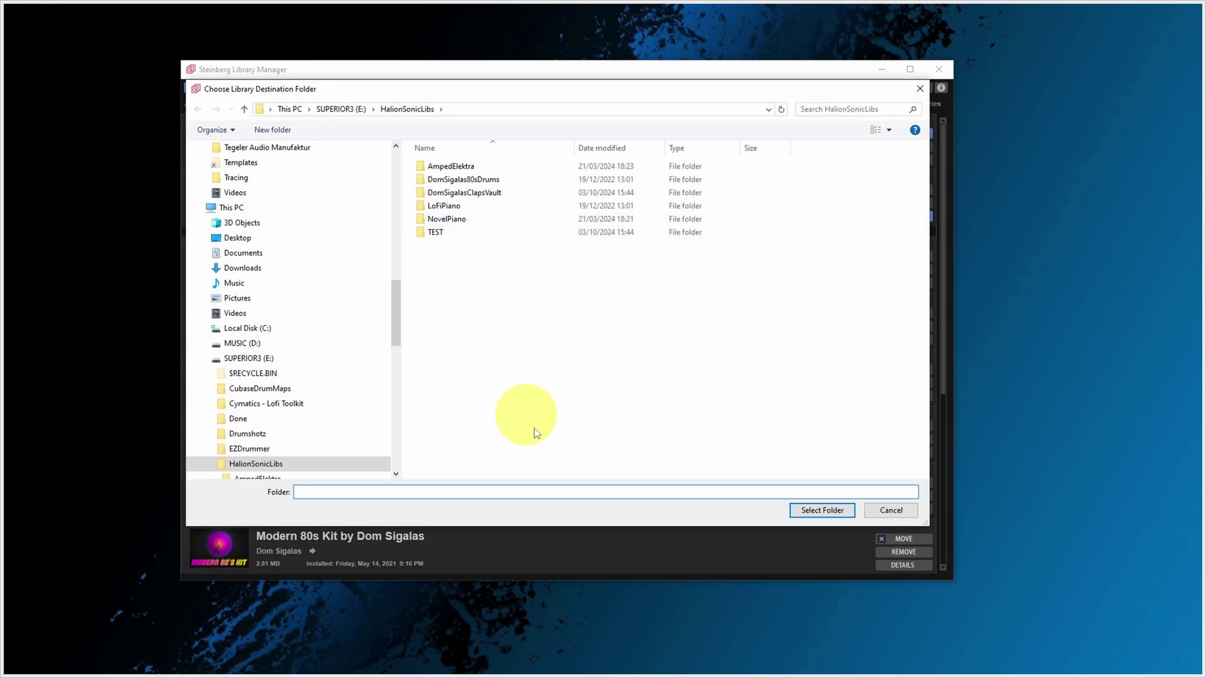
Cancel the Choose Library Destination Folder dialog so nothing is moved
click(902, 514)
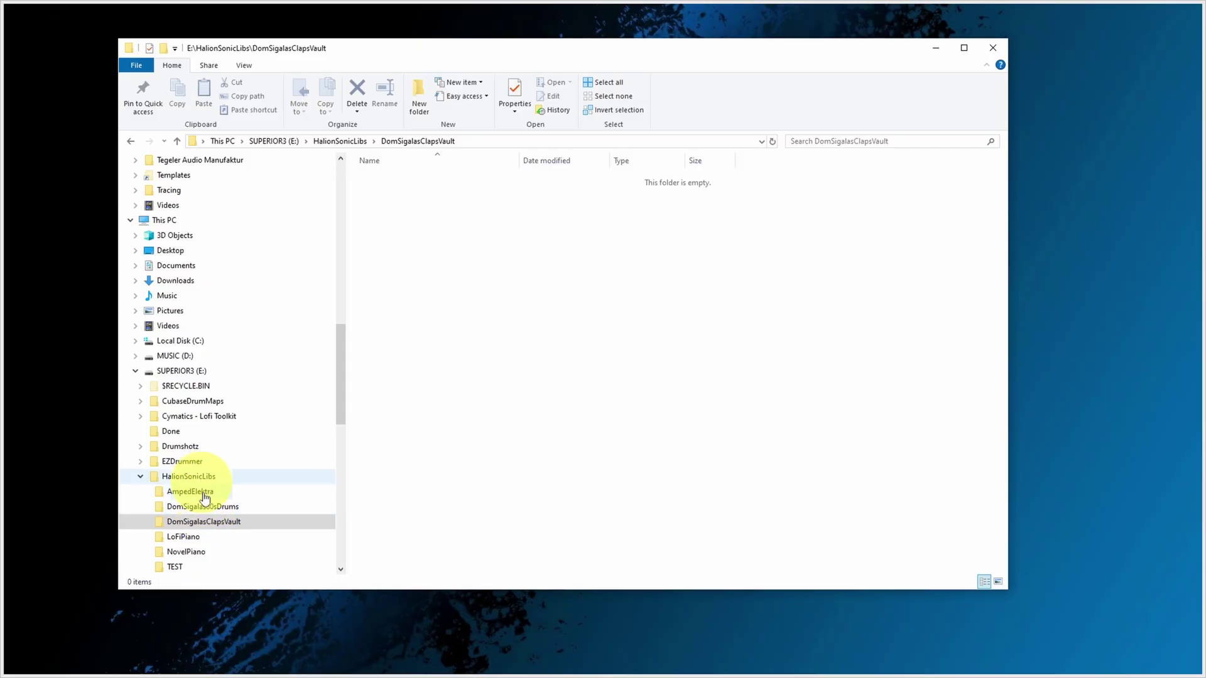
Drag Claps Vault - POP By Dom Sigalas.vstsound from TEST into the DomSigalasClapsVault folder
click(182, 566)
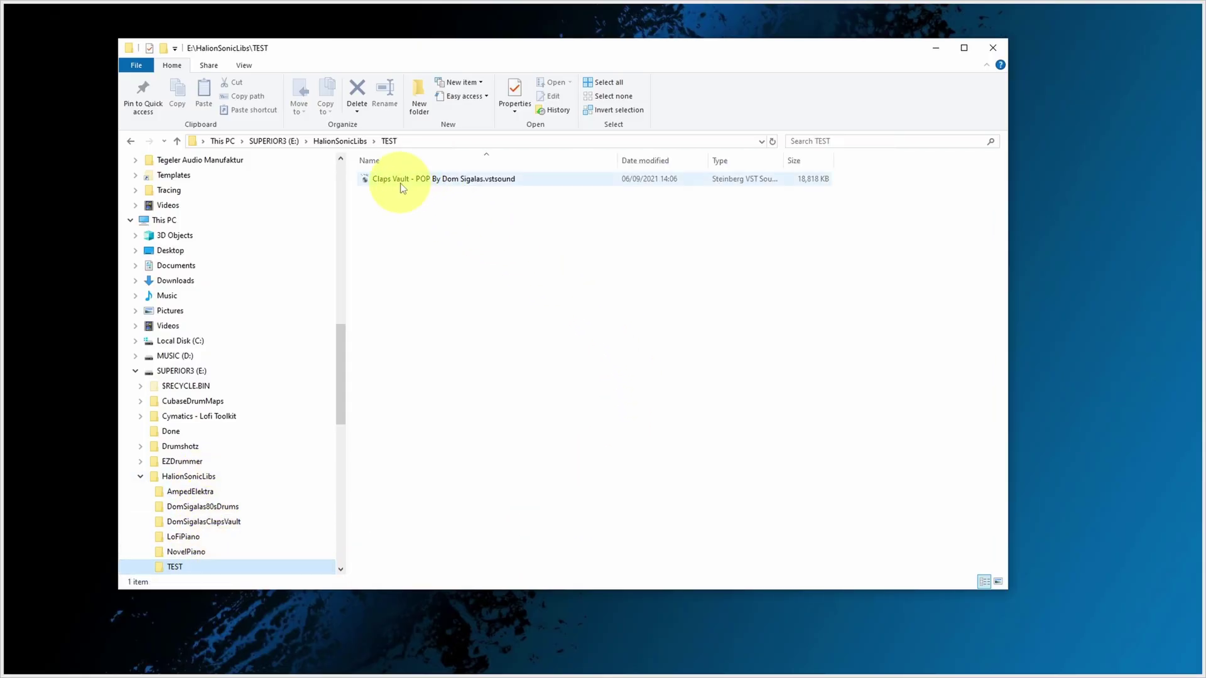
drag(391, 179, 242, 528)
click(242, 527)
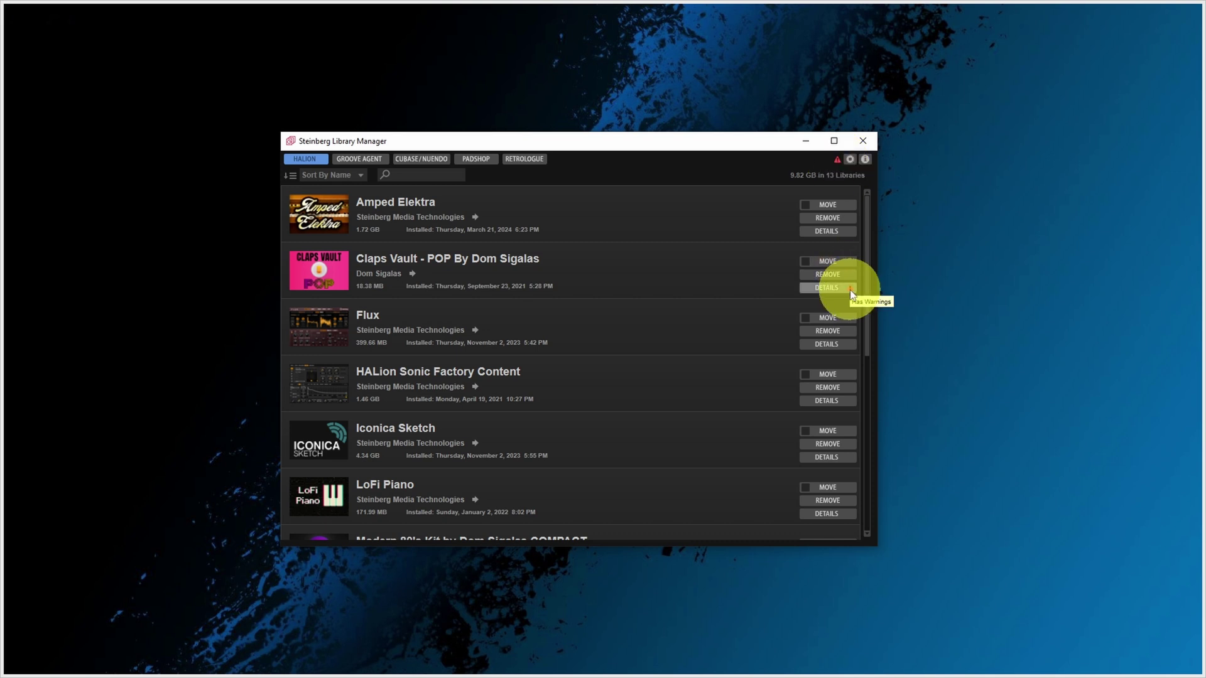
Resolve the library warnings with Optimize Library Registration on, then view Claps Vault's path details
click(838, 160)
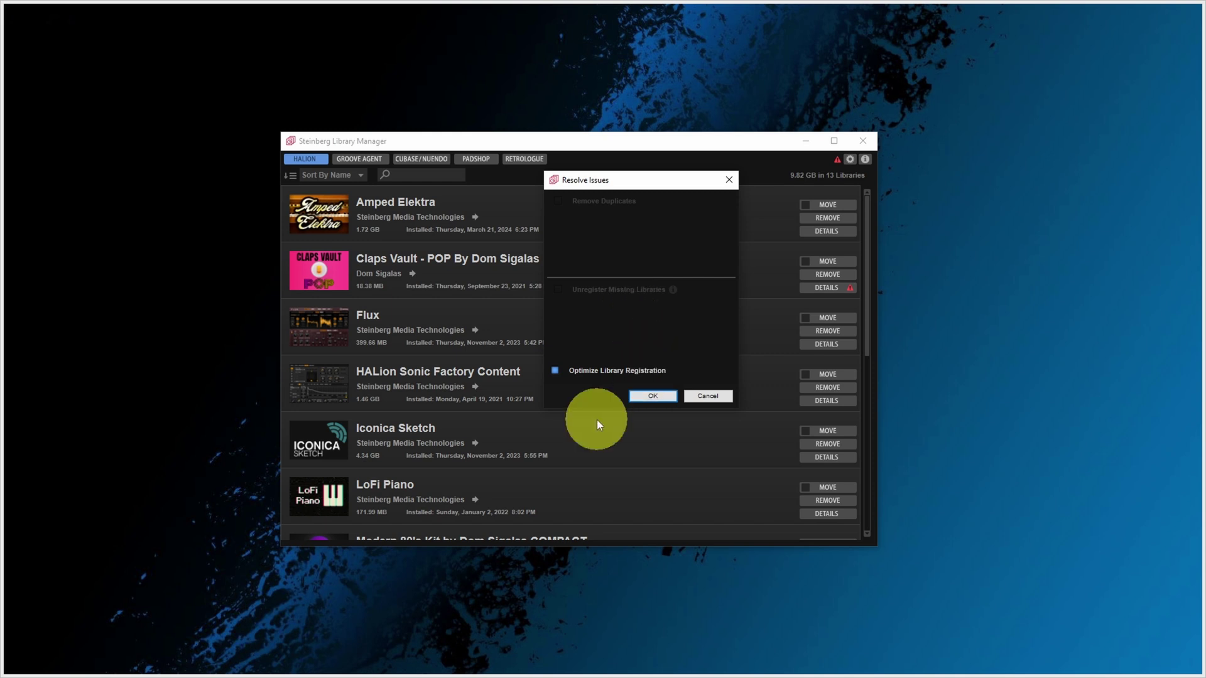
click(652, 396)
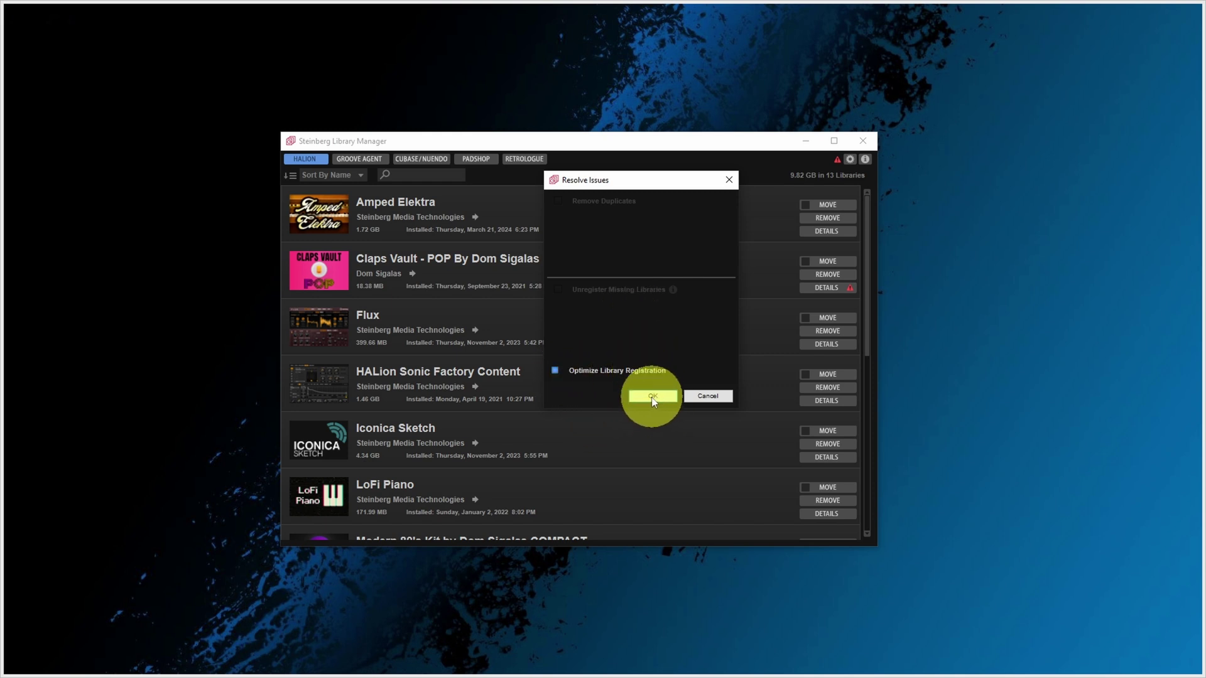
click(827, 288)
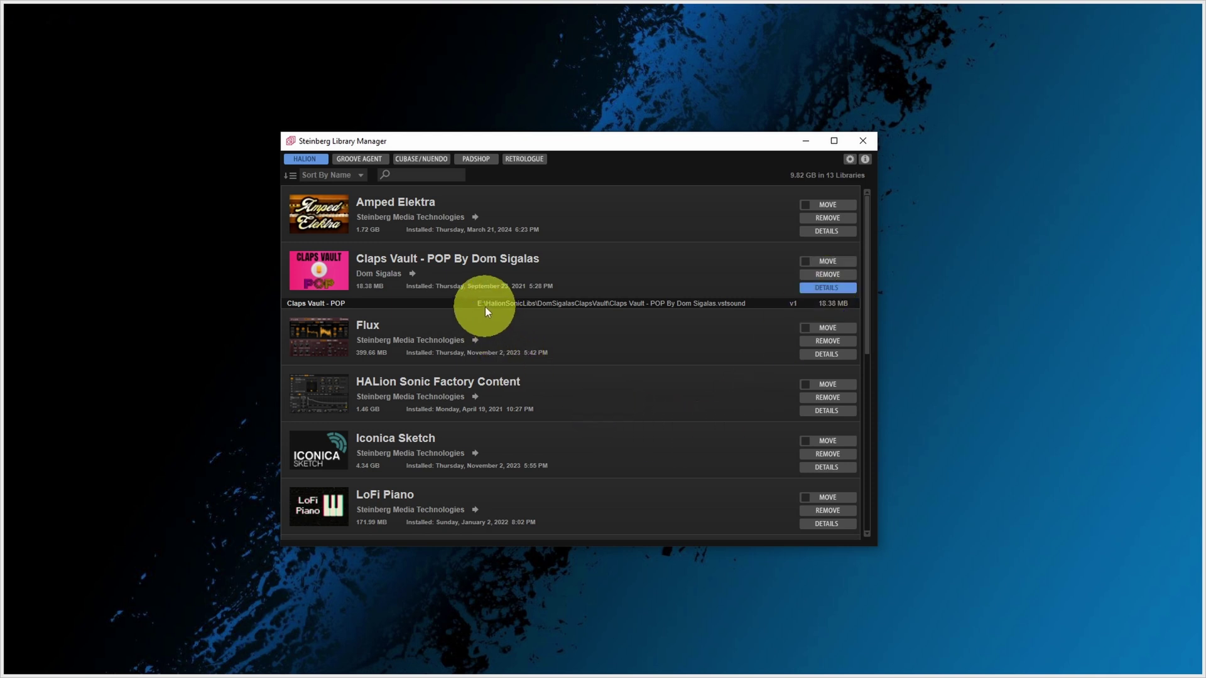